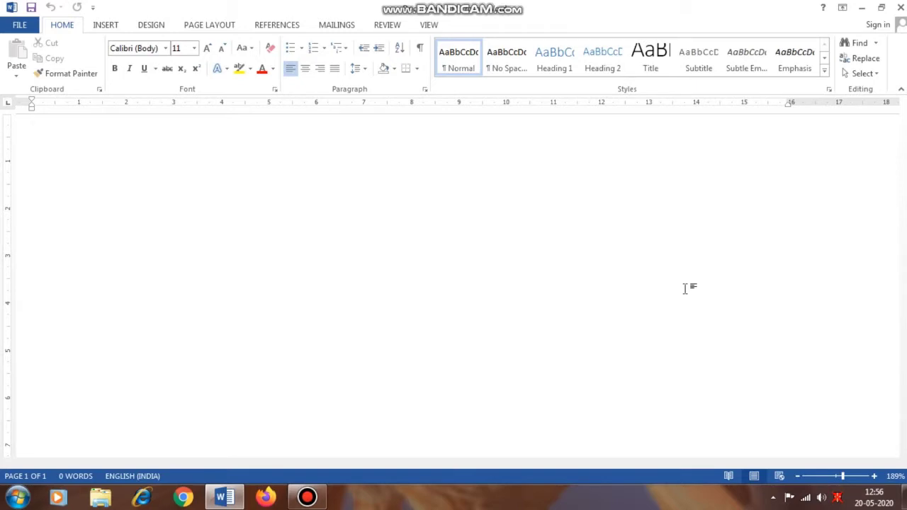
Enter =rand(3,3) to generate three sample paragraphs about video, design and themes.
text(=)
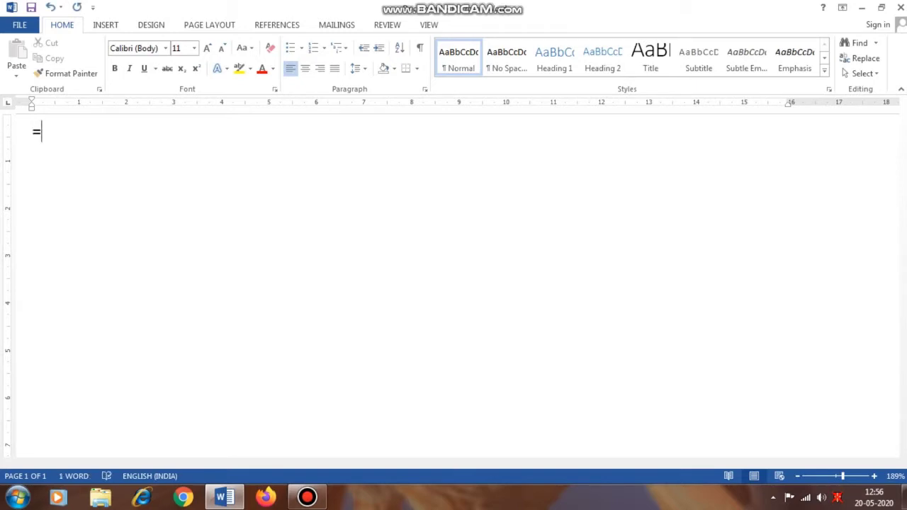
text(rand)
text(()
text(3)
text(,)
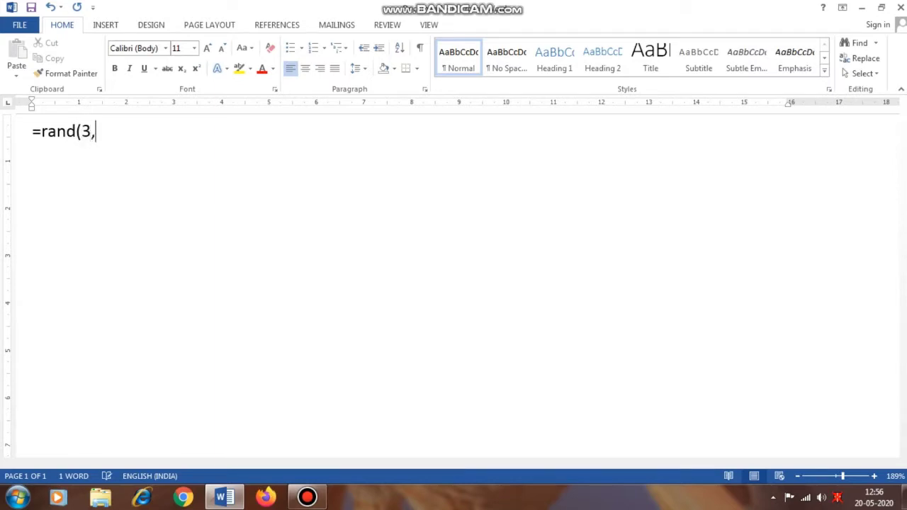
text(3)
text())
key(Return)
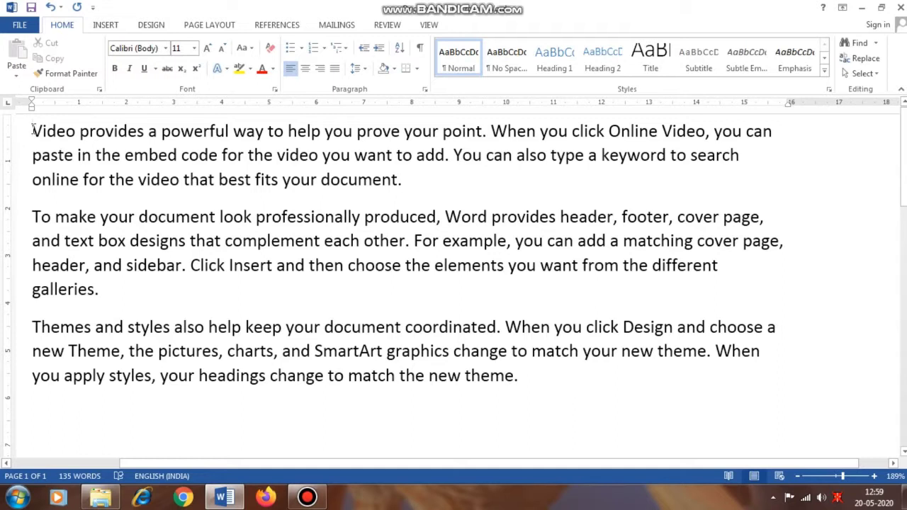
Practise selecting words and the first two paragraphs, then add an empty line after the text.
mouse_move(33, 131)
mouse_down()
mouse_move(357, 133)
mouse_move(395, 155)
mouse_move(413, 180)
mouse_up()
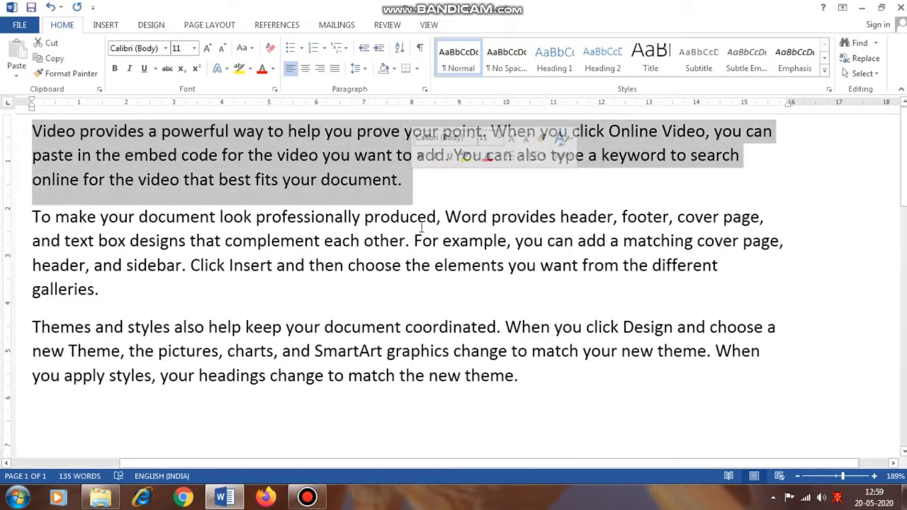
click(447, 189)
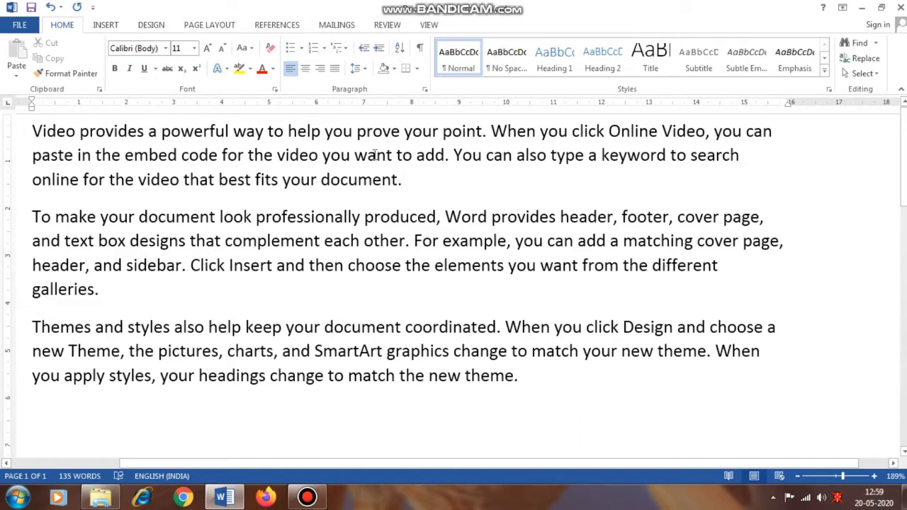
double_click(375, 154)
triple_click(377, 157)
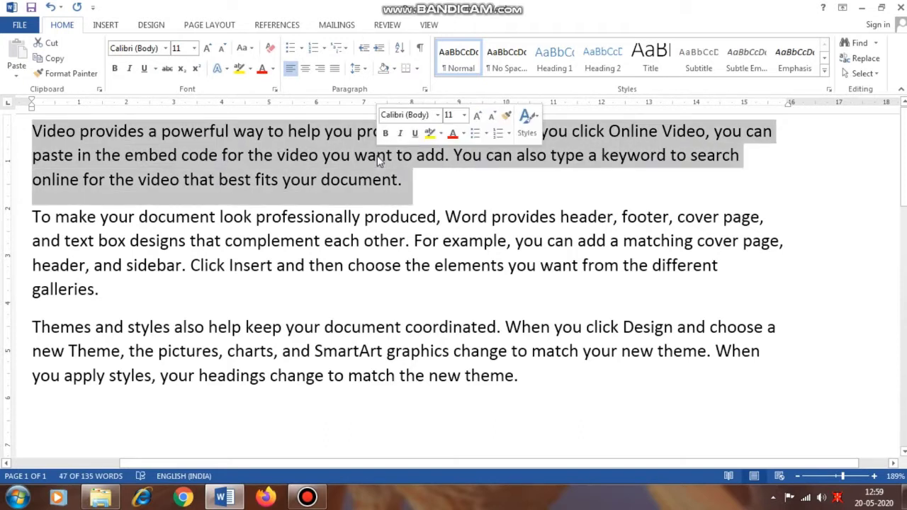
click(475, 243)
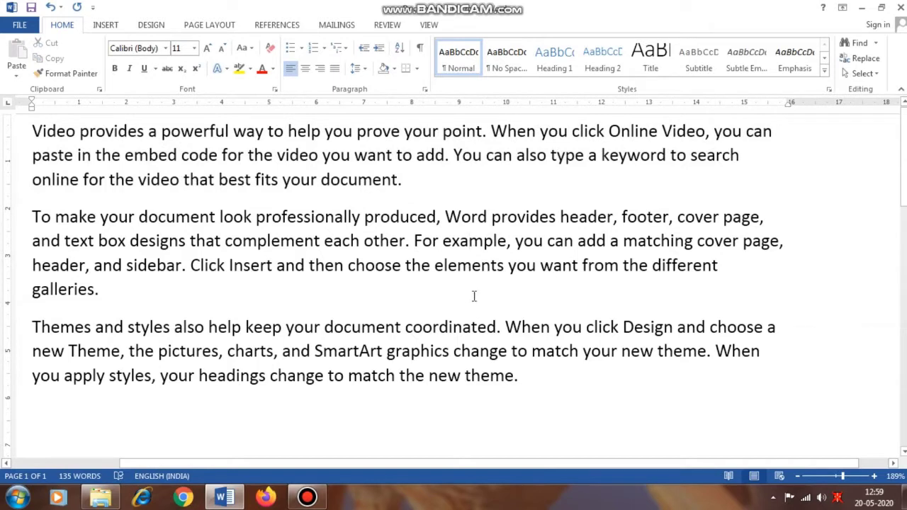
triple_click(458, 244)
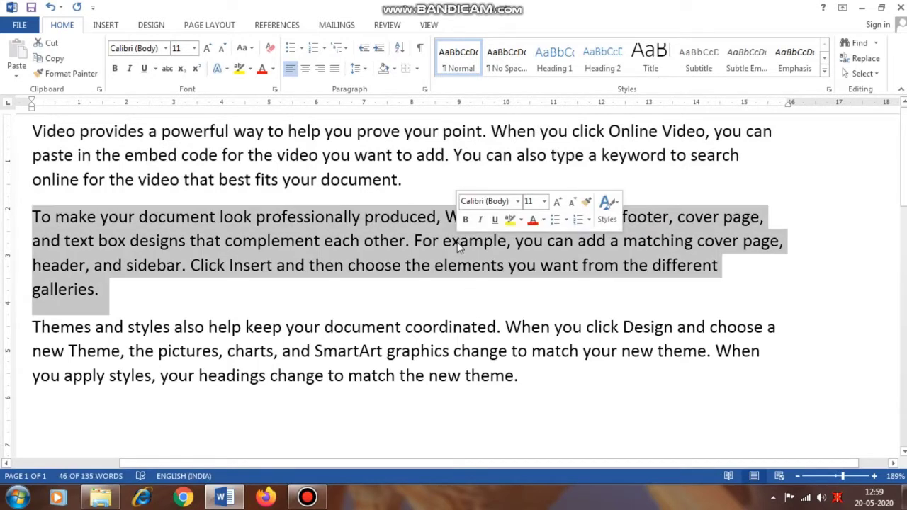
click(381, 287)
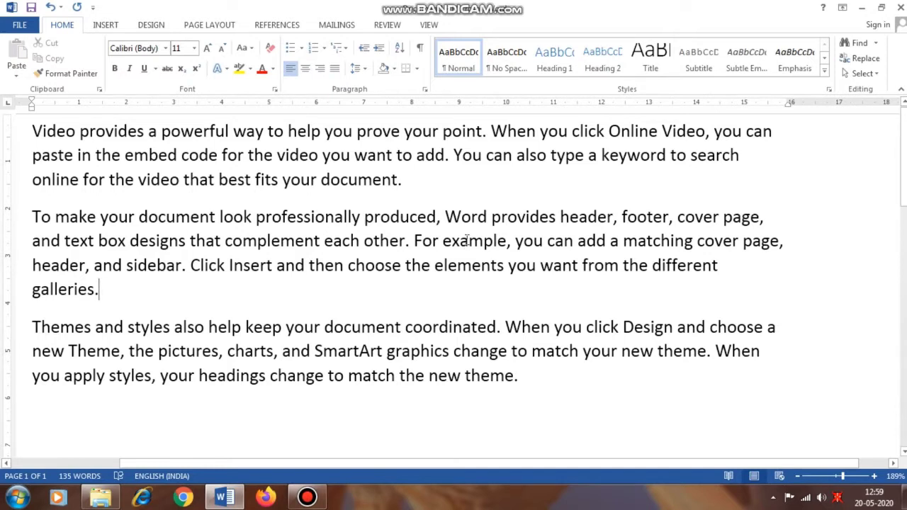
double_click(467, 241)
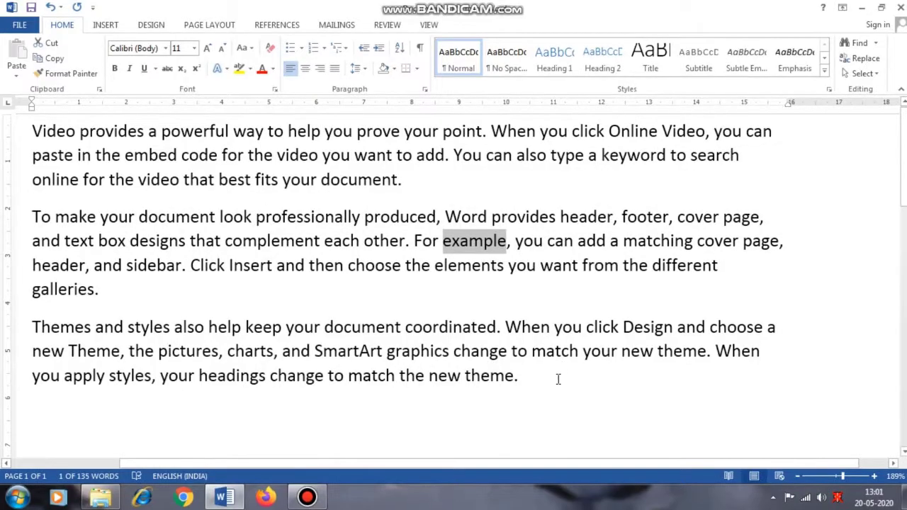
click(557, 379)
key(Return)
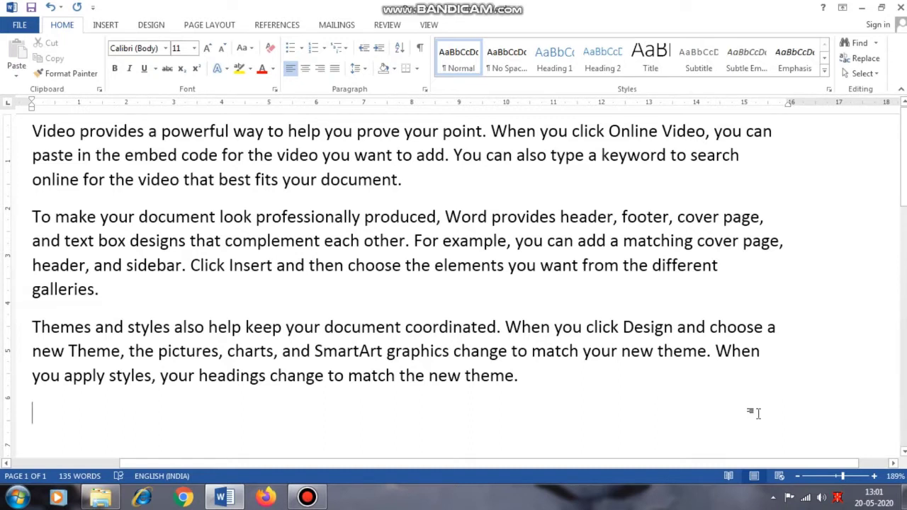
Add a single border line with --- and a double border line with === below the text.
click(107, 25)
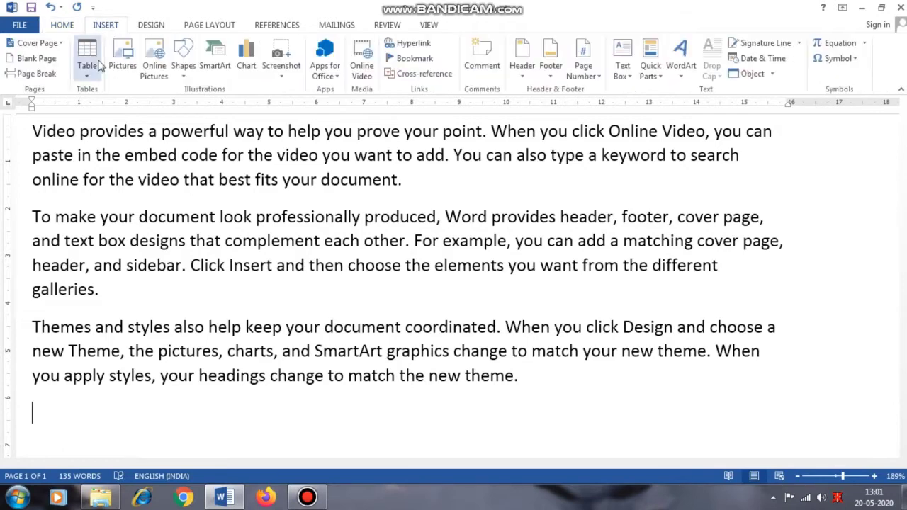
click(183, 67)
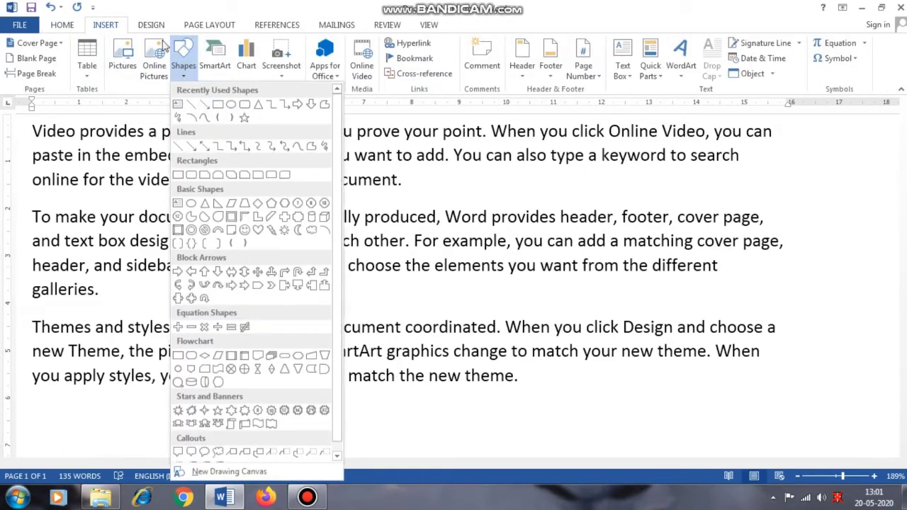
click(192, 7)
text(---)
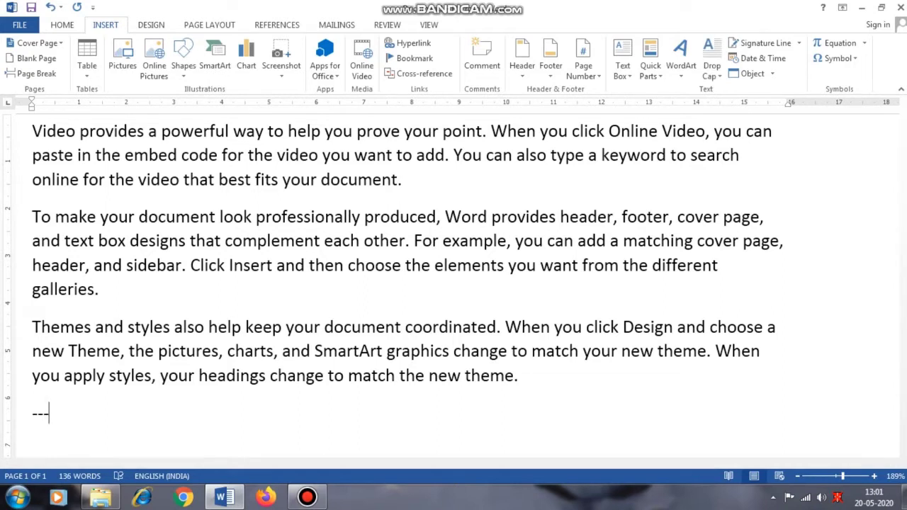
key(Return)
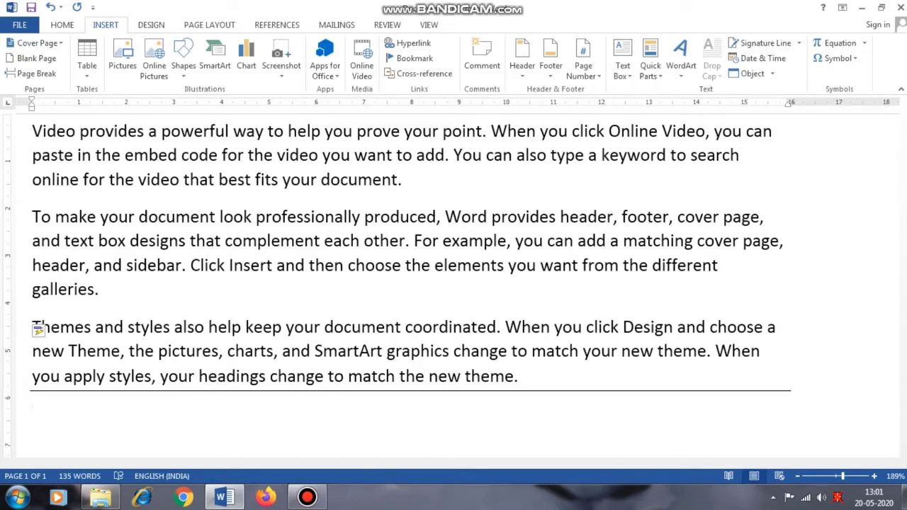
text(===)
key(Return)
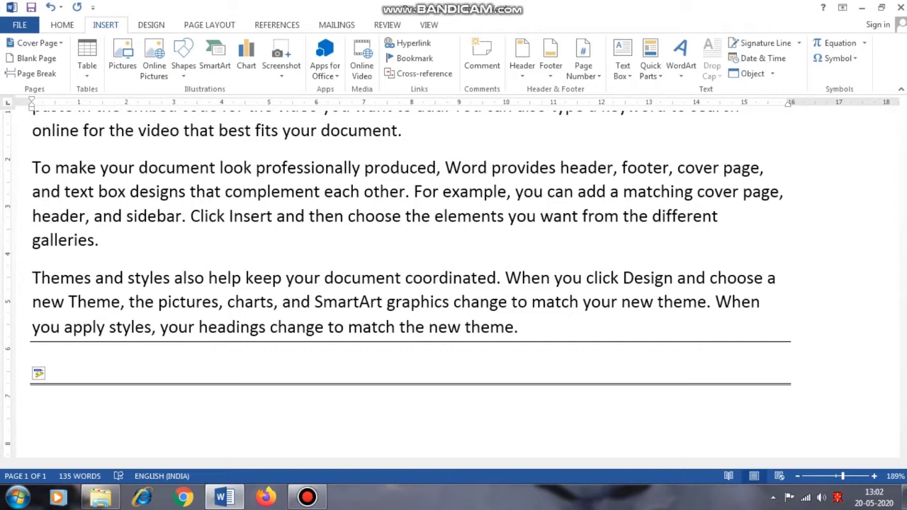
Type *** and ~~~ to create a thick dotted border line and a wavy border line.
text(*)
text(**)
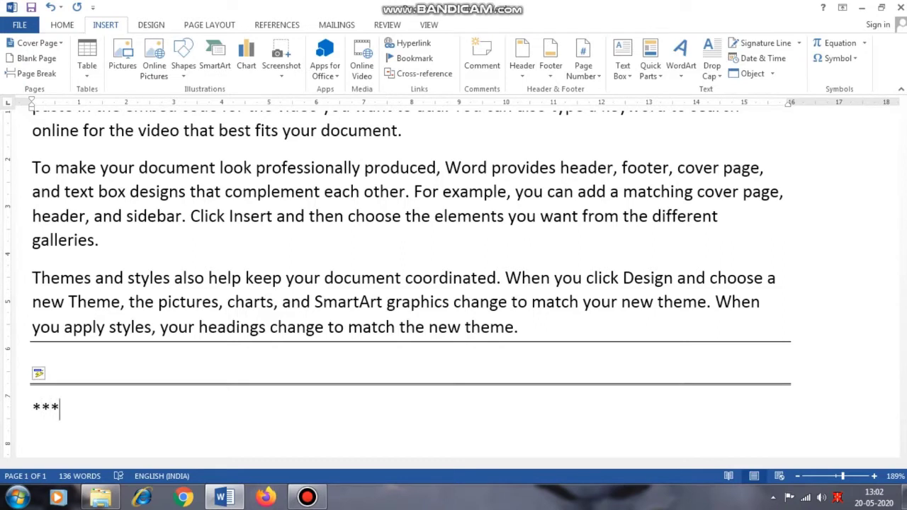
key(Return)
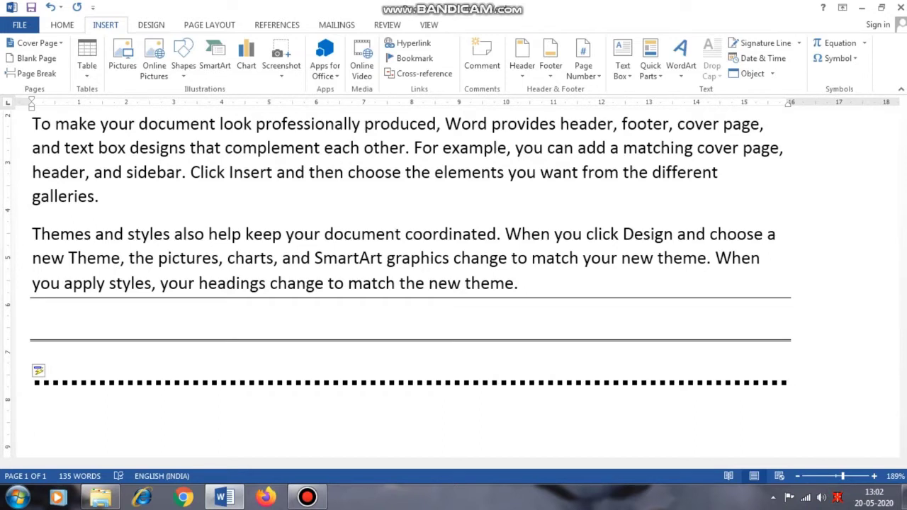
text(~)
text(~~)
key(Return)
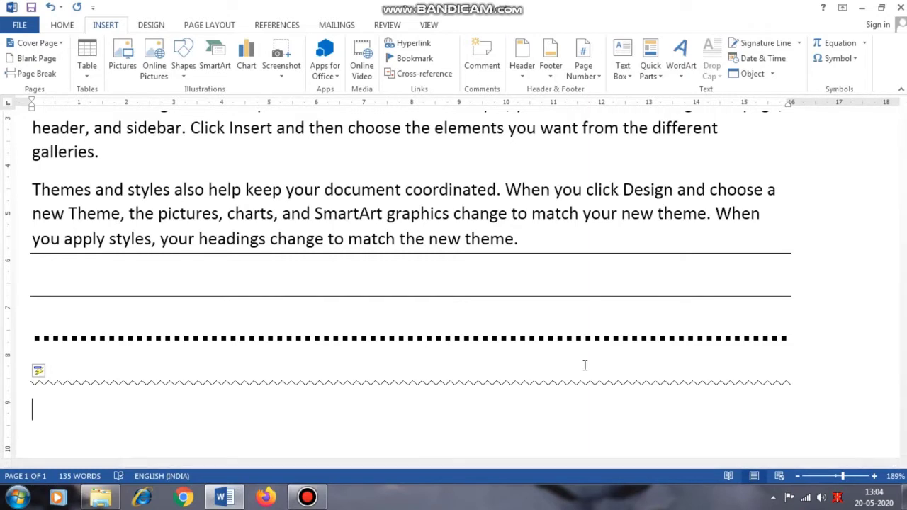
click(823, 482)
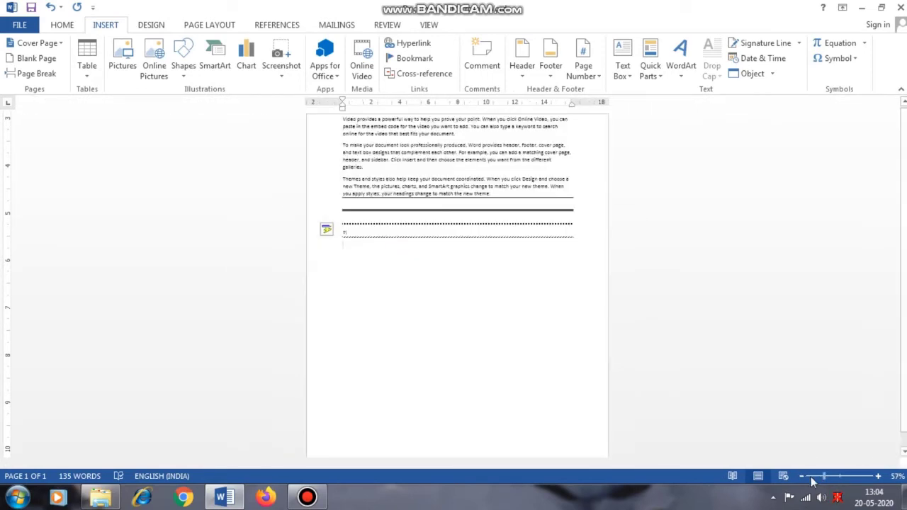
click(853, 480)
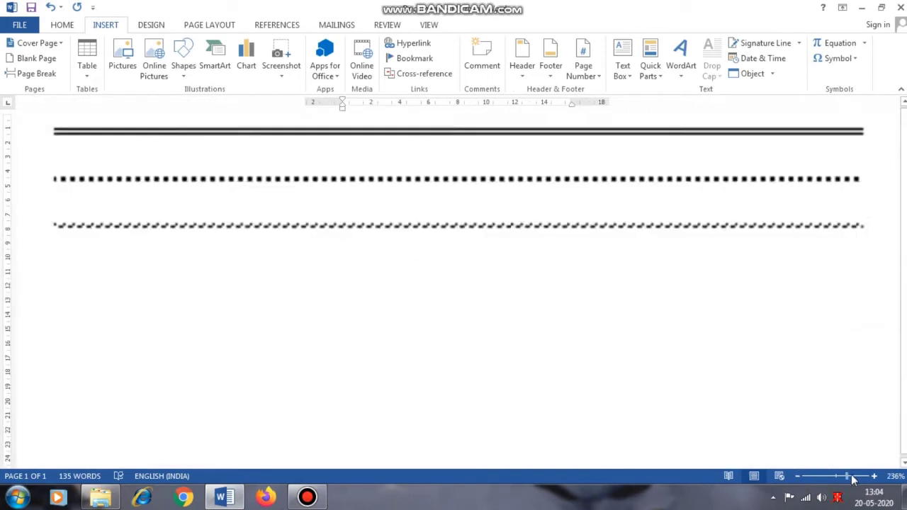
click(819, 480)
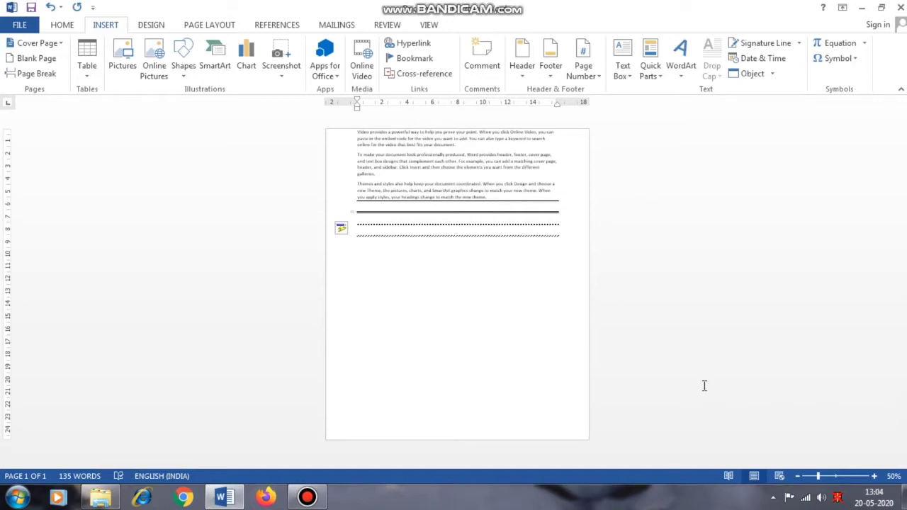
ctrl+scroll(704, 386, up, 10)
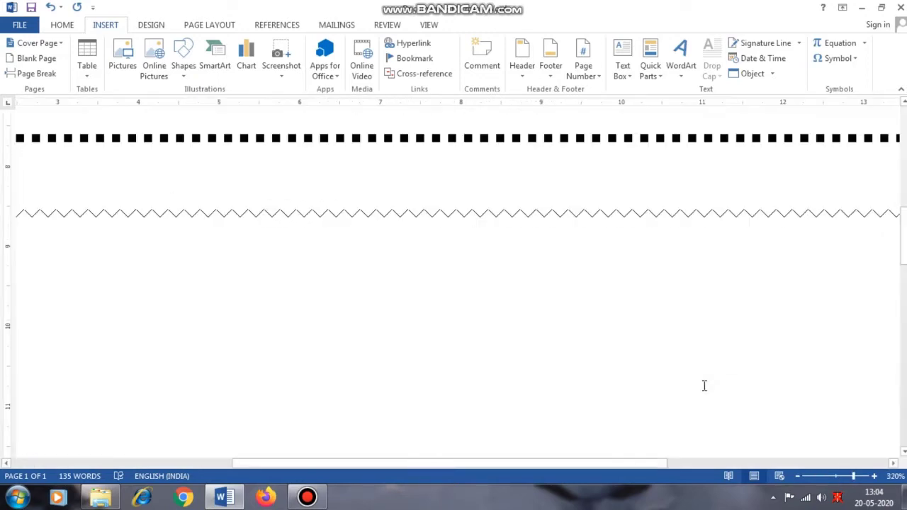
ctrl+scroll(704, 385, down, 2)
ctrl+scroll(704, 385, down, 1)
ctrl+scroll(705, 385, down, 1)
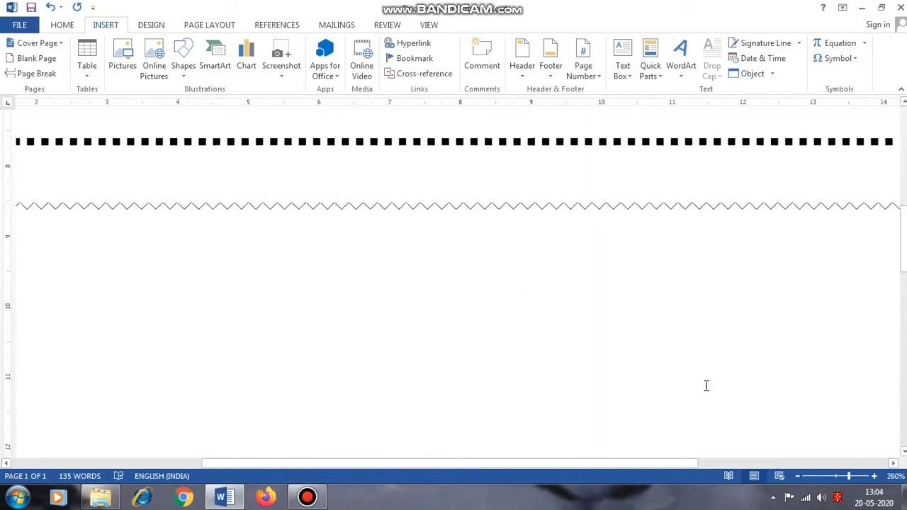
ctrl+scroll(706, 385, down, 1)
ctrl+scroll(705, 385, down, 3)
ctrl+scroll(709, 385, down, 2)
ctrl+scroll(708, 384, down, 3)
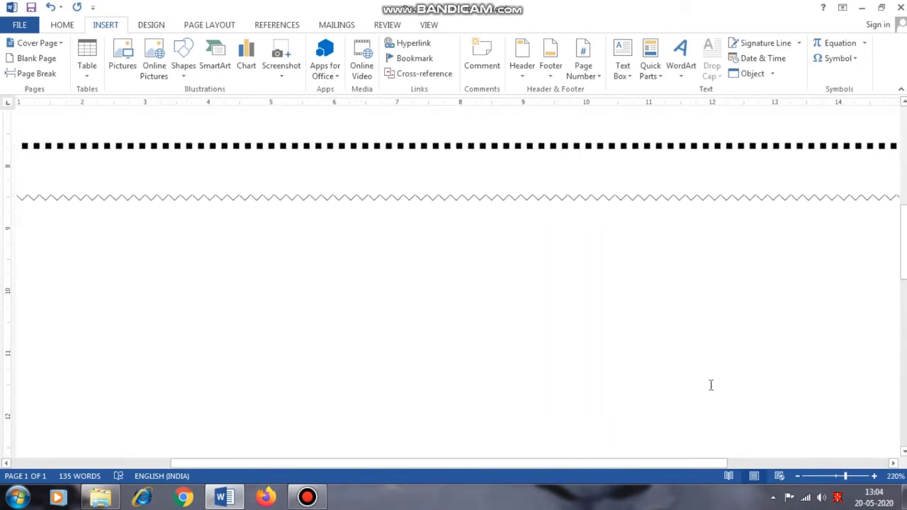
ctrl+scroll(712, 385, down, 2)
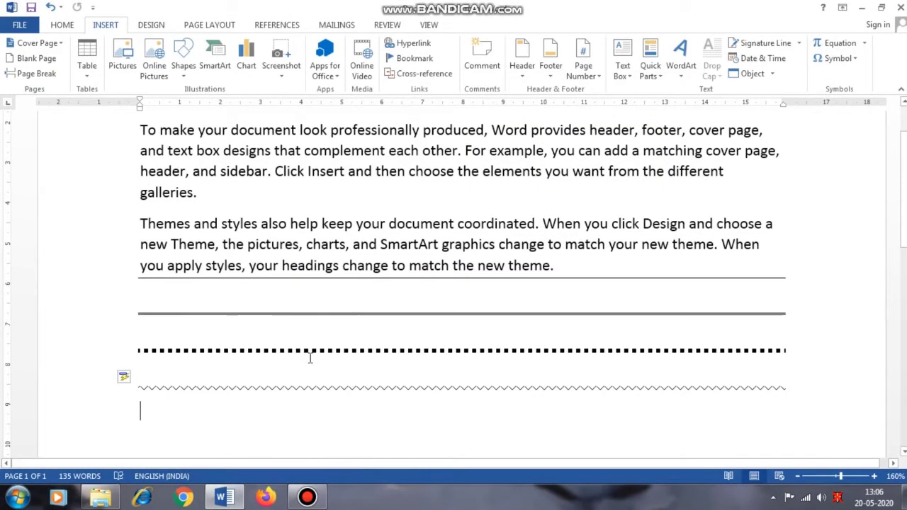
scroll(311, 358, up, 1)
scroll(310, 357, up, 1)
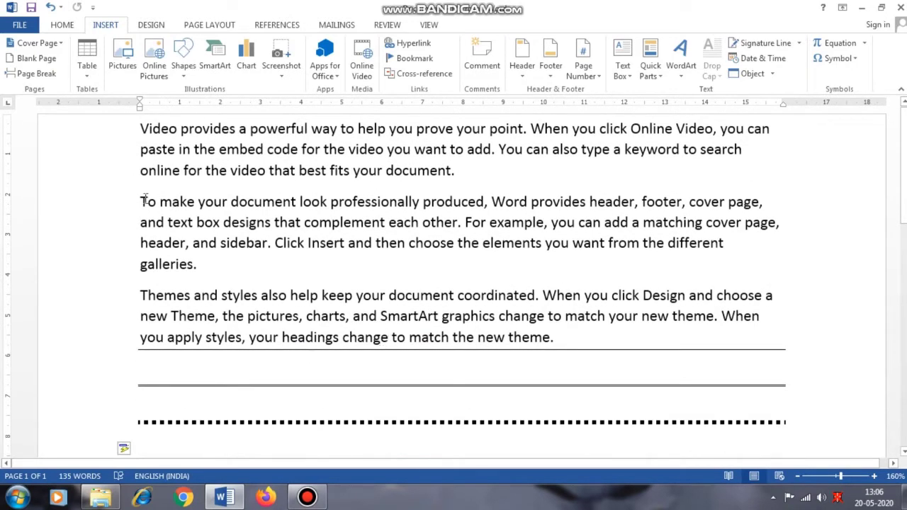
drag(142, 201, 196, 243)
click(243, 259)
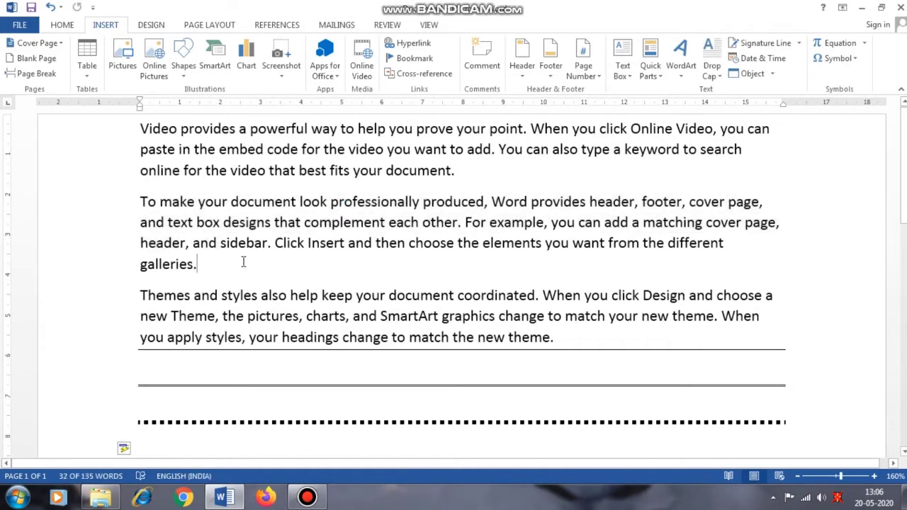
triple_click(239, 242)
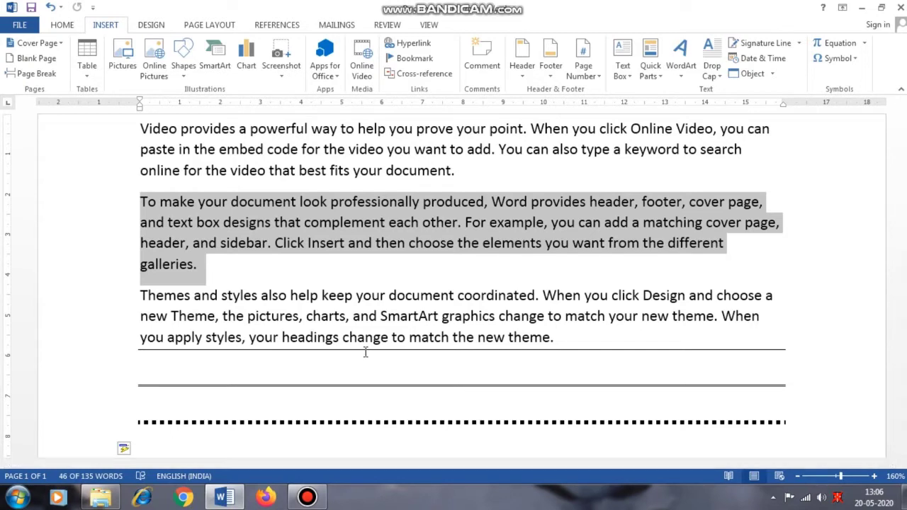
key(ctrl+shift+period)
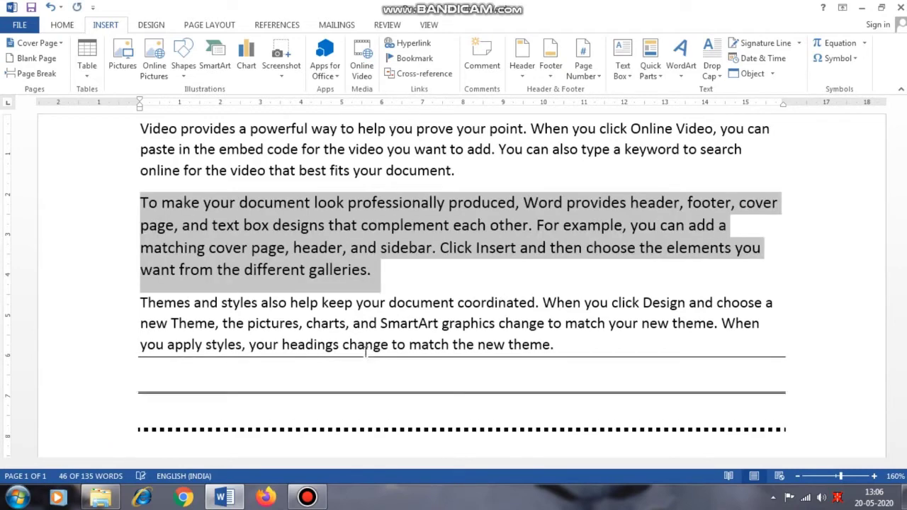
key(ctrl+shift+period)
key(ctrl+shift+period)
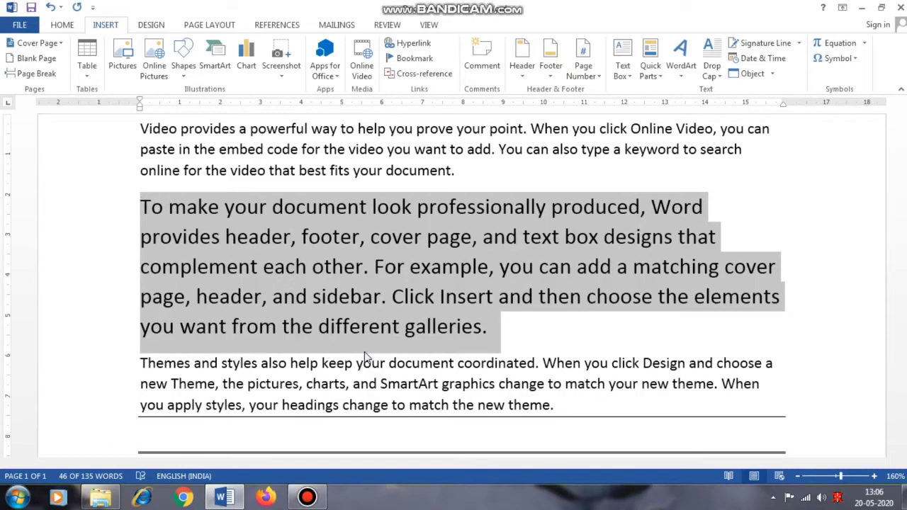
key(ctrl+shift+period)
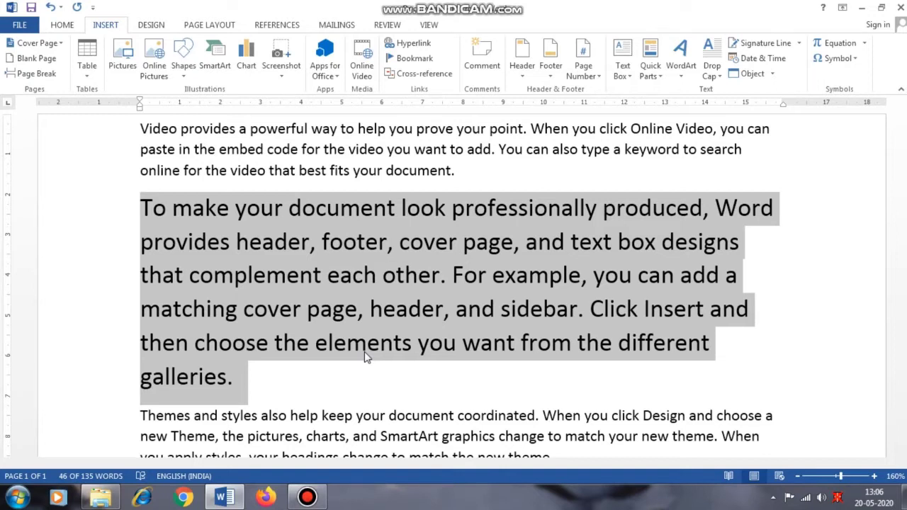
key(ctrl+shift+comma)
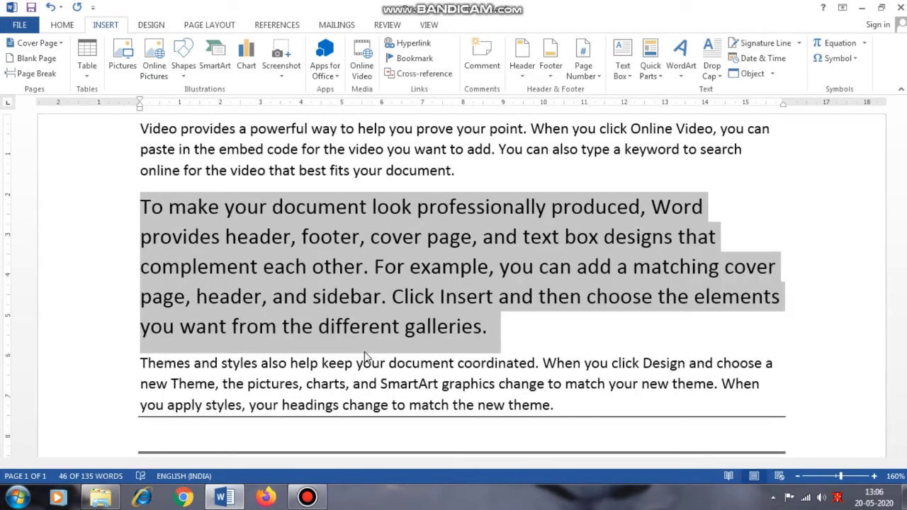
key(ctrl+shift+comma)
key(ctrl+shift+comma)
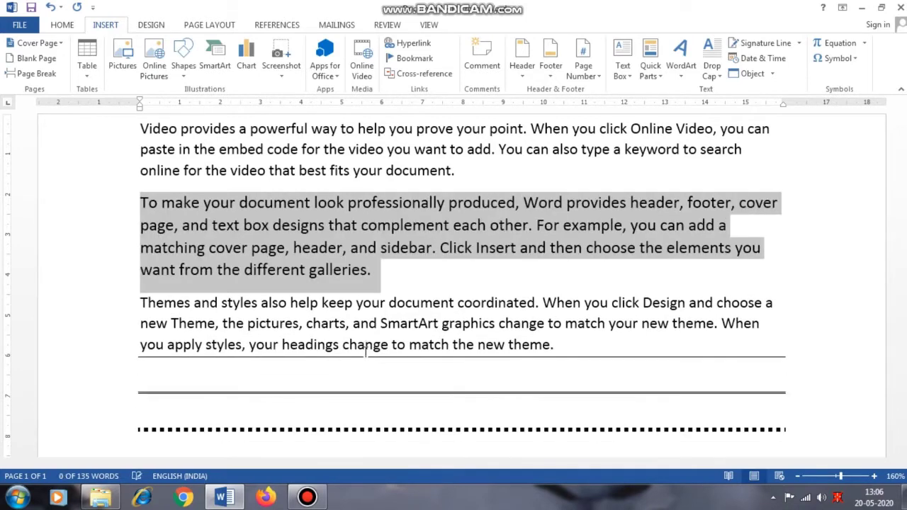
key(ctrl+shift+comma)
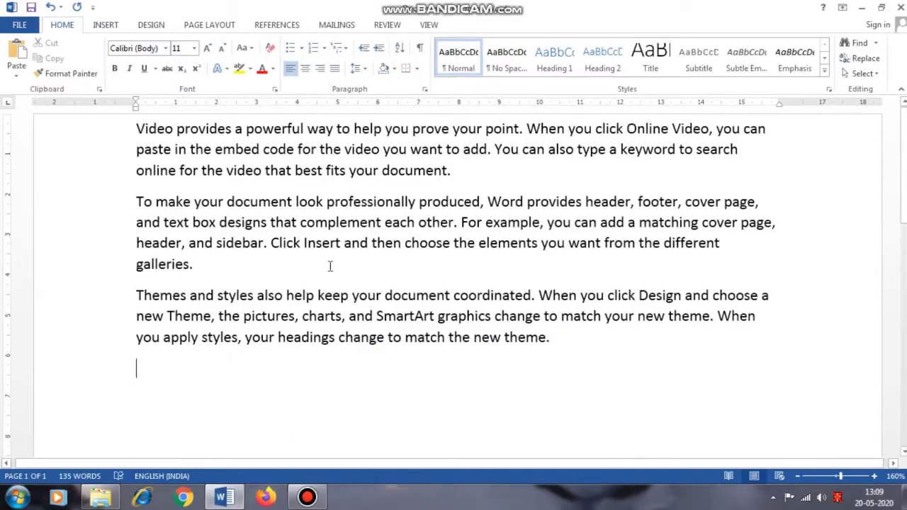
Move the caret along the first line, placing it before 'help' and stepping right.
click(351, 130)
click(766, 128)
click(343, 129)
key(Right)
key(Right)
key(Right)
key(Right)
key(Right)
key(Right)
key(Right)
key(Right)
key(Right)
key(Right)
key(Right)
key(Right)
key(Right)
key(Right)
key(Right)
key(Right)
key(Right)
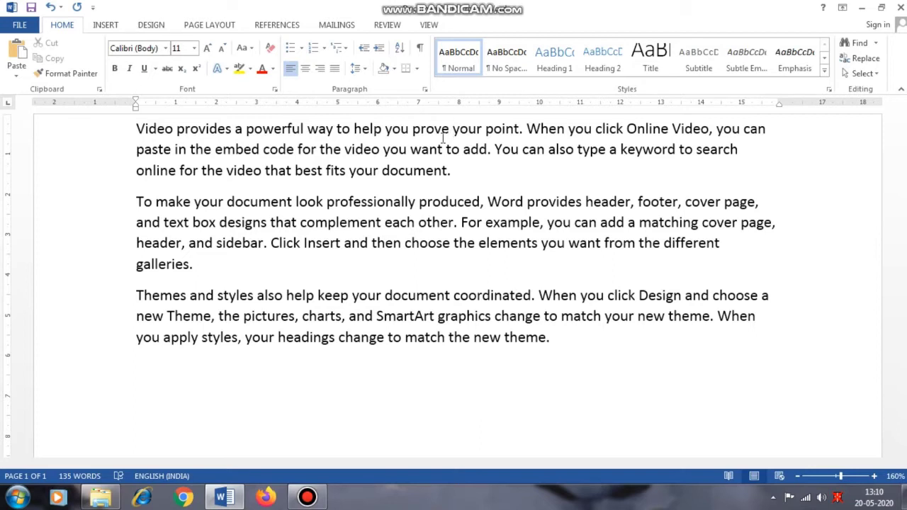
Jump the caret to the line end, the document end, then back to the document start.
key(End)
key(ctrl+End)
key(ctrl+Home)
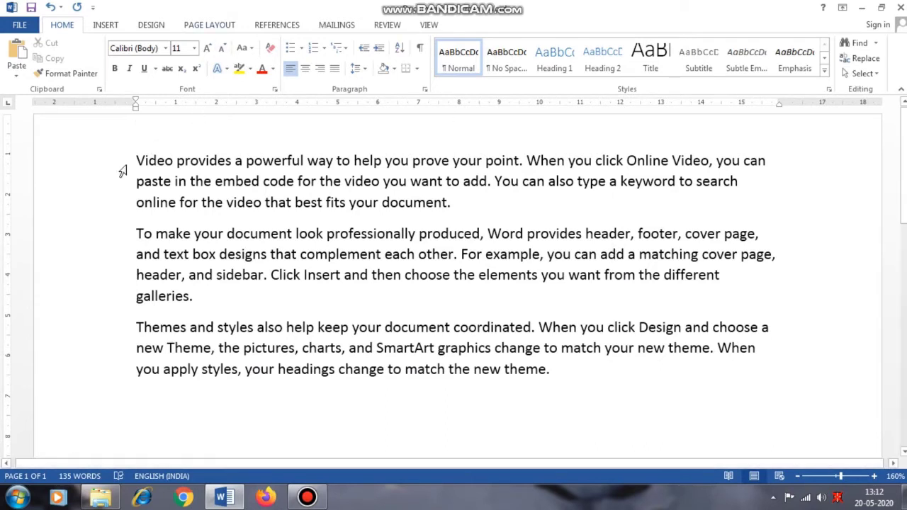
Make the word Video red with a yellow highlight.
drag(136, 160, 172, 168)
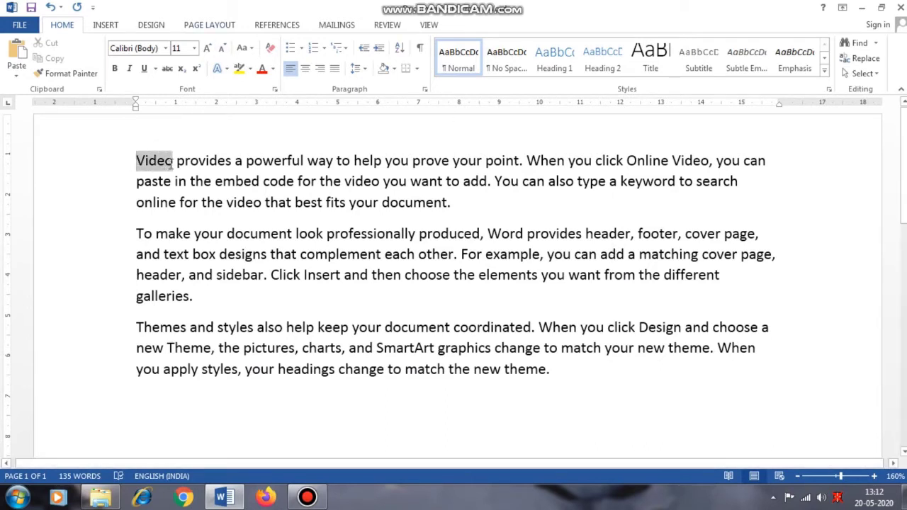
click(261, 69)
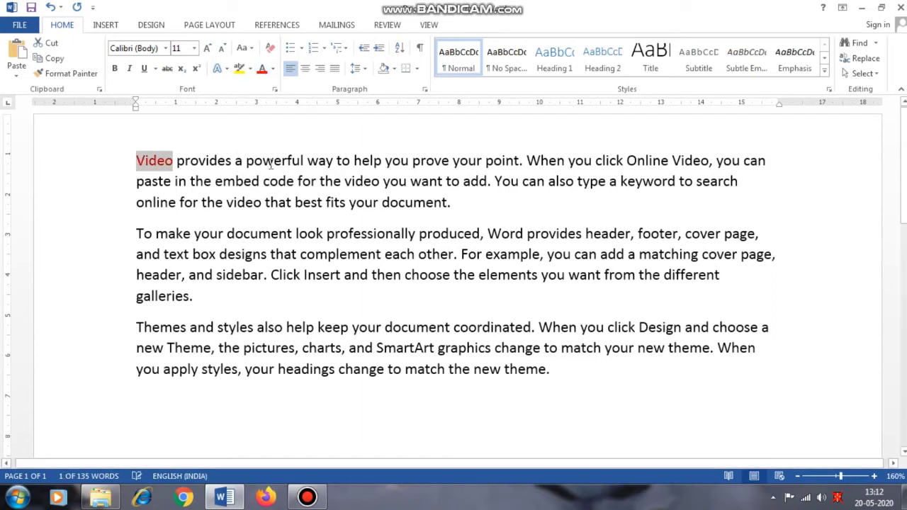
click(239, 69)
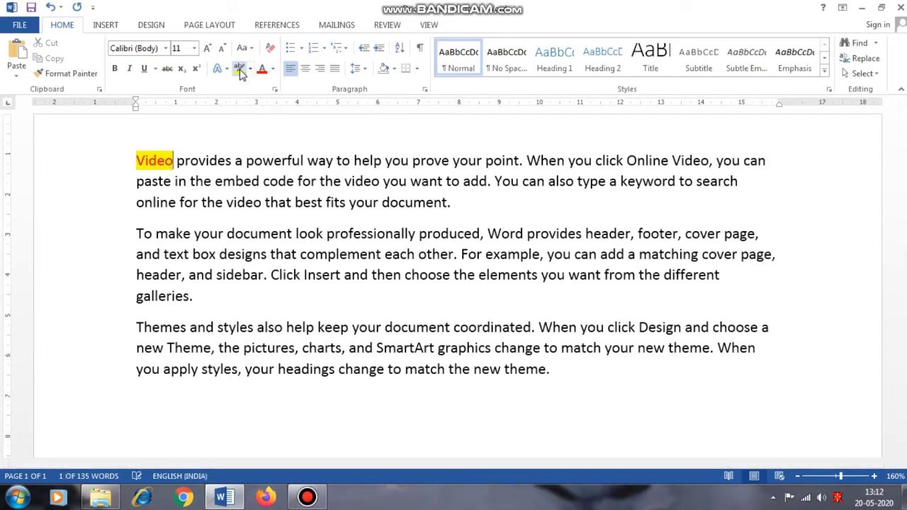
key(Right)
Make Video 16-point, bold, italic and underlined in Brush Script MT.
drag(136, 160, 175, 161)
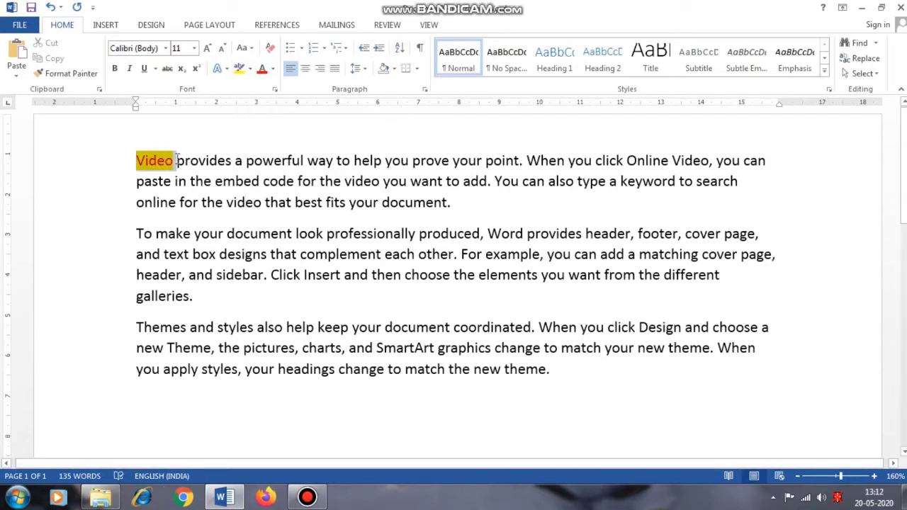
click(207, 47)
click(207, 47)
click(207, 48)
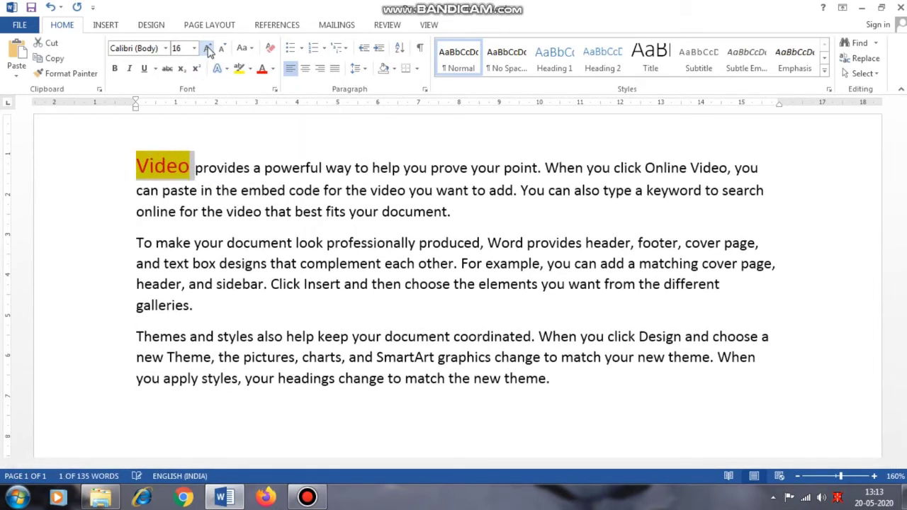
click(115, 68)
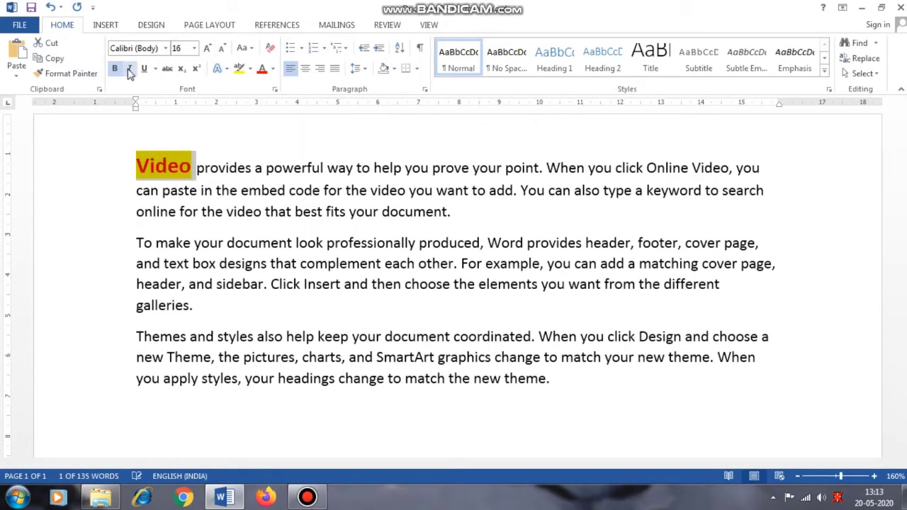
click(129, 69)
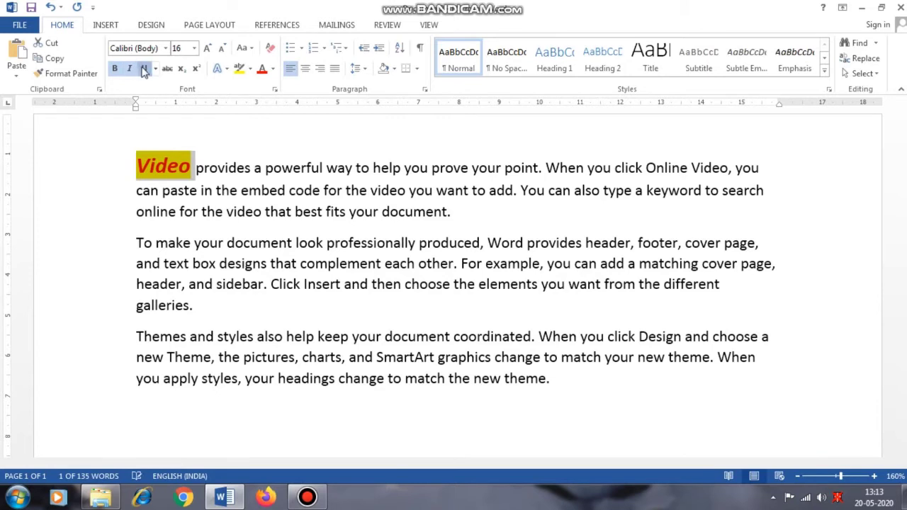
click(144, 69)
click(165, 49)
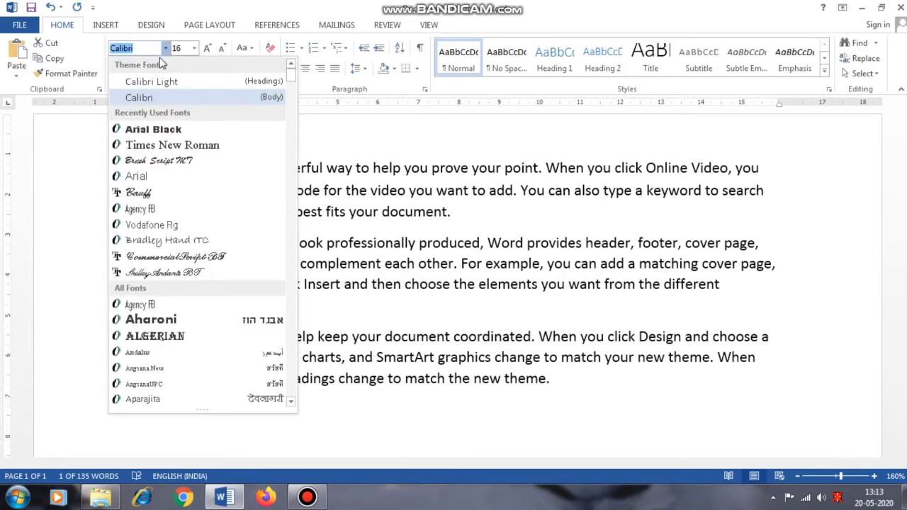
click(177, 161)
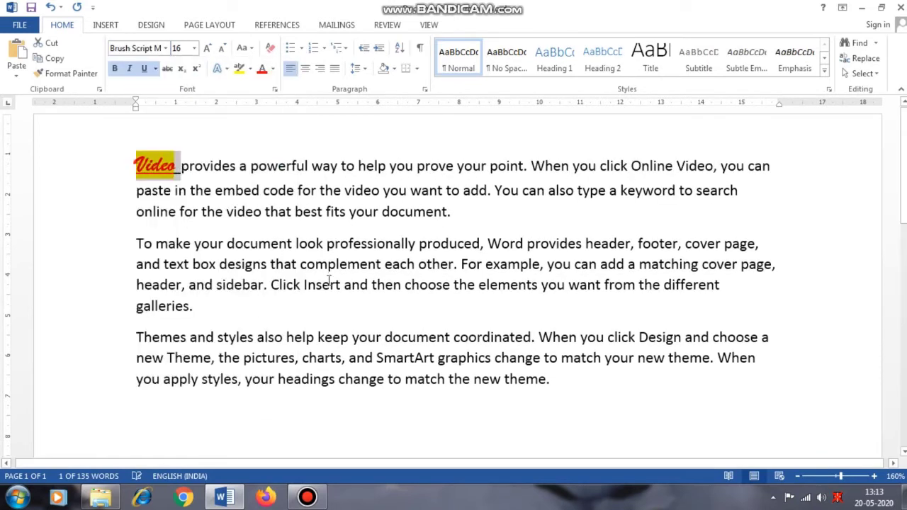
click(328, 277)
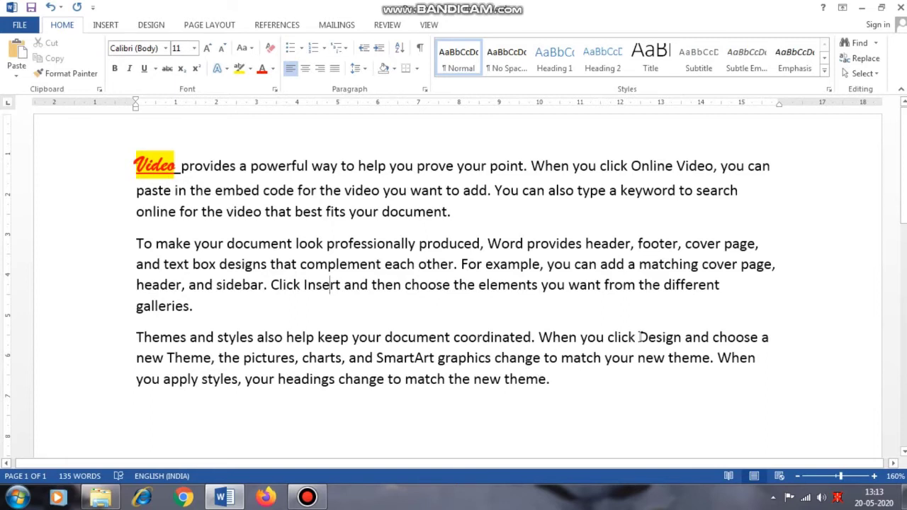
drag(640, 337, 676, 341)
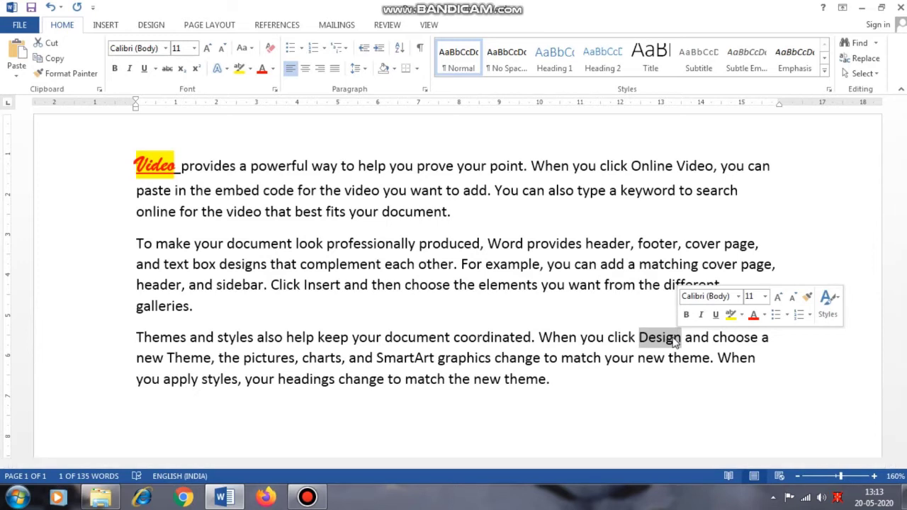
click(279, 215)
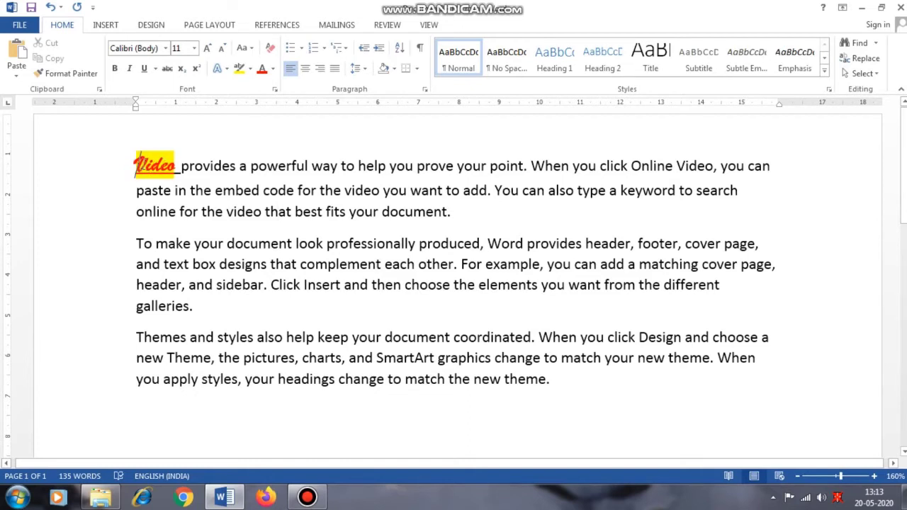
Use Format Painter to copy the styling of Video onto the word Design.
drag(135, 166, 175, 166)
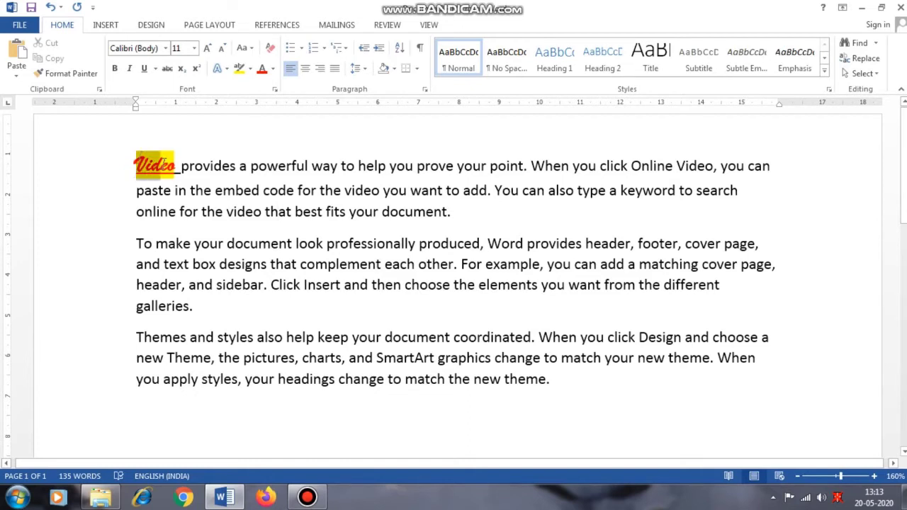
click(87, 75)
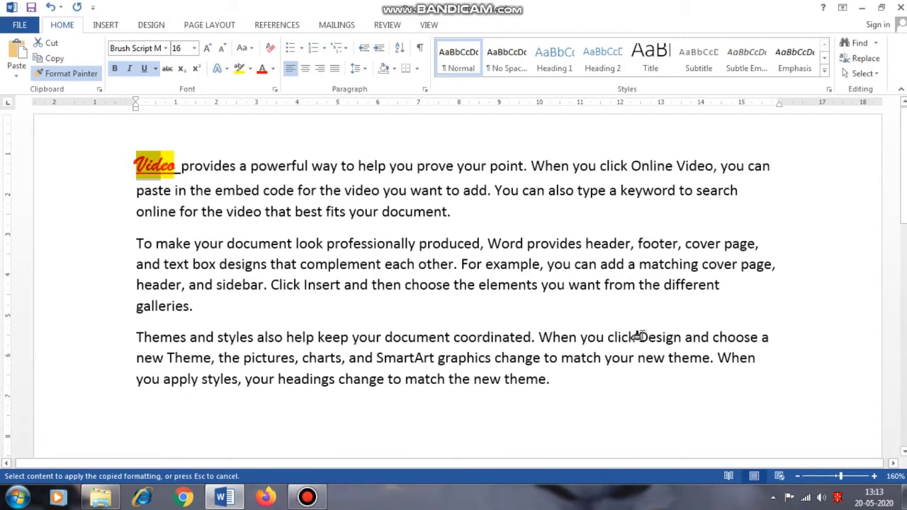
drag(638, 337, 682, 338)
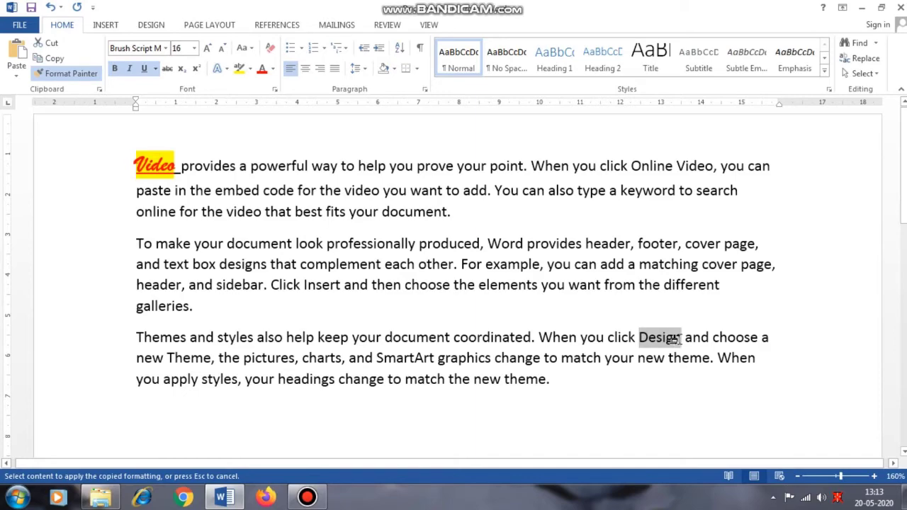
click(710, 367)
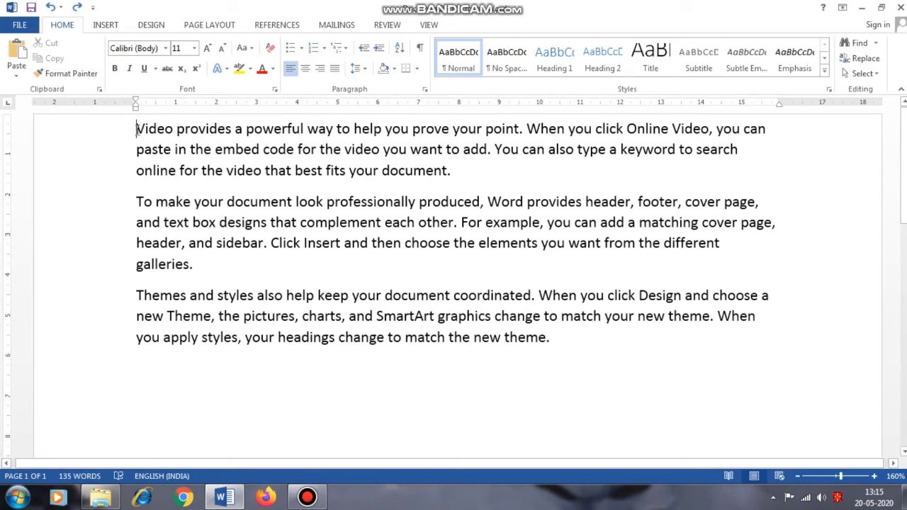
Select the word 'embed', then extend the selection to the entire first paragraph.
double_click(240, 150)
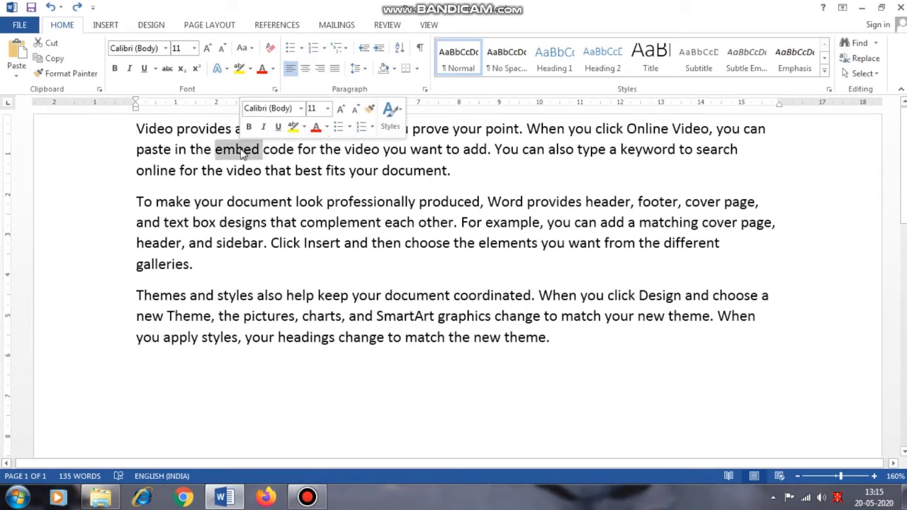
triple_click(241, 154)
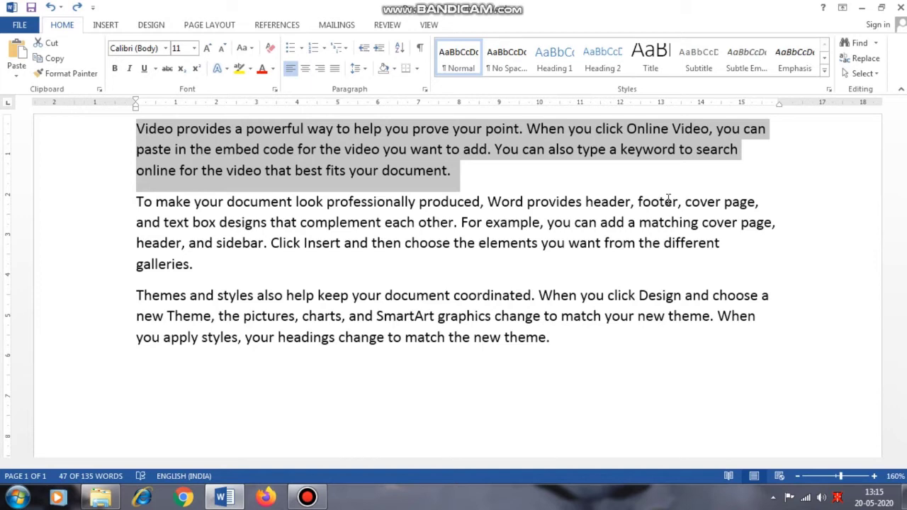
key(shift+F3)
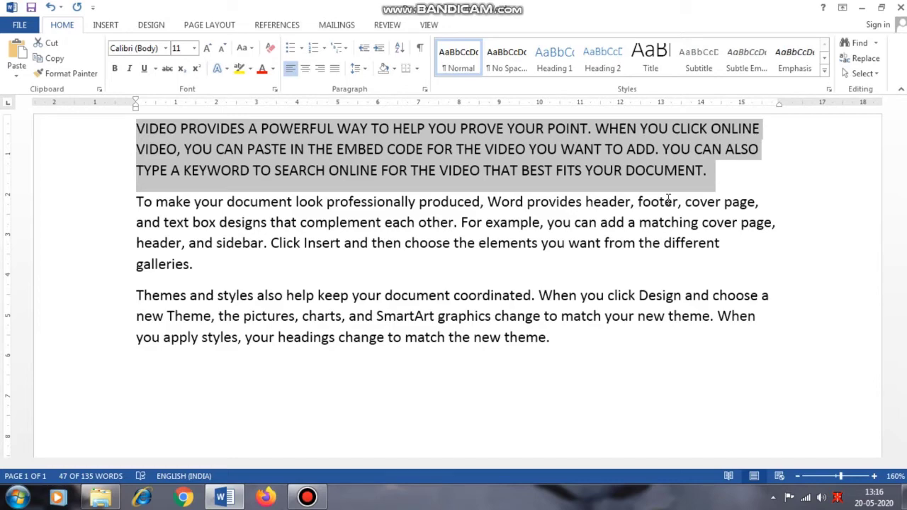
key(shift+F3)
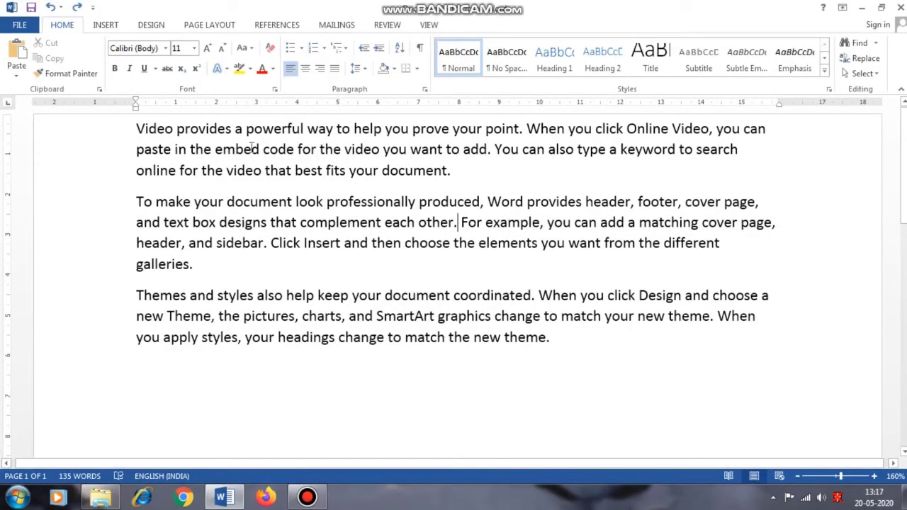
click(137, 202)
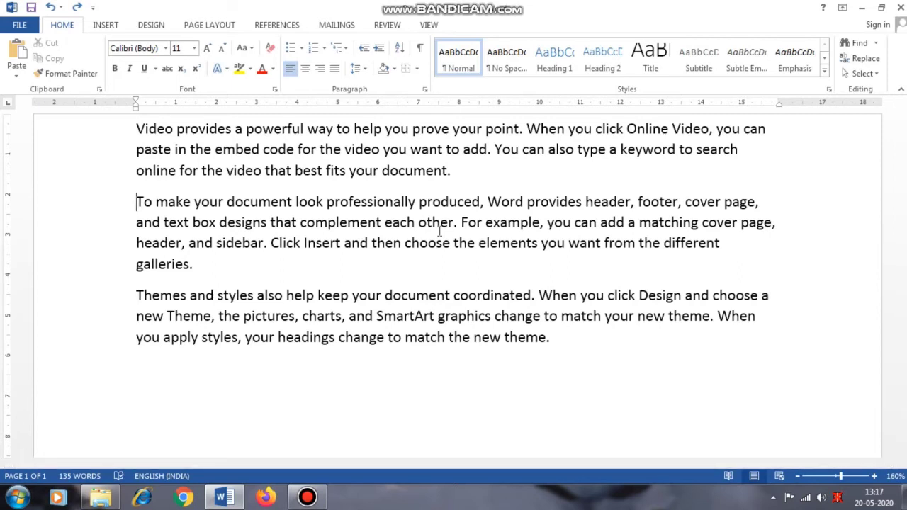
key(Right)
key(Right)
key(Right)
key(Right)
key(Right)
key(Right)
key(Right)
key(Right)
key(Right)
key(Right)
key(Right)
key(Right)
key(Right)
key(Right)
key(Right)
key(Right)
key(Right)
key(Right)
key(Right)
key(Right)
key(Right)
key(ctrl+Right)
key(ctrl+Right)
key(ctrl+Right)
key(ctrl+Right)
key(ctrl+Right)
key(ctrl+Right)
key(ctrl+Right)
key(ctrl+Right)
key(ctrl+Right)
key(ctrl+Right)
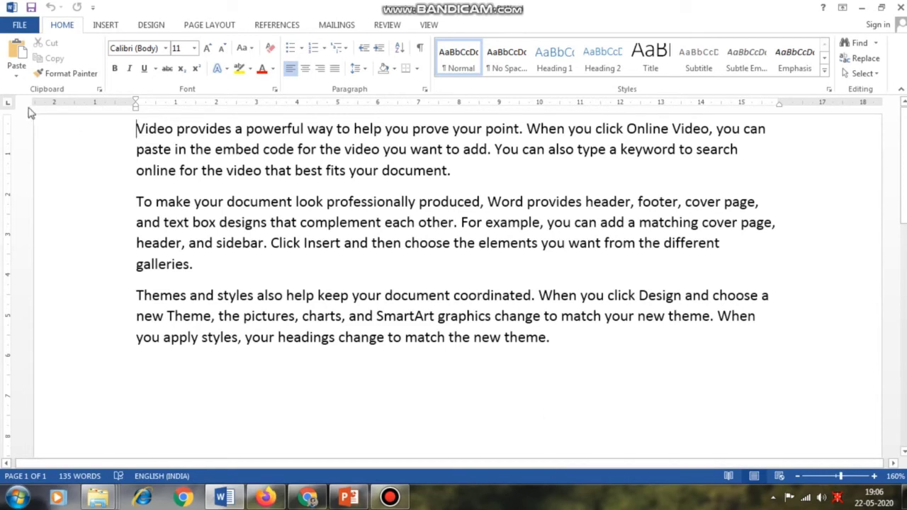
Go to Save As, pick the Magic tricks part1 folder, then cancel back to the document.
click(14, 25)
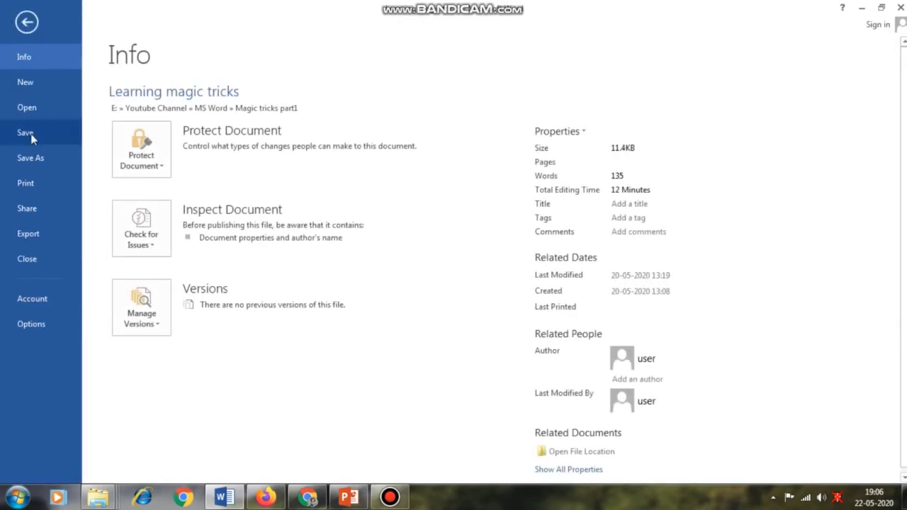
click(39, 159)
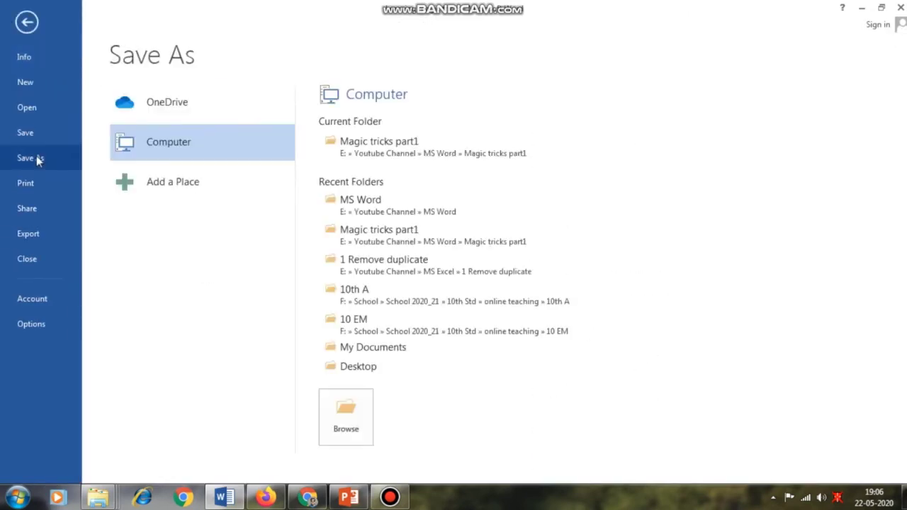
click(379, 156)
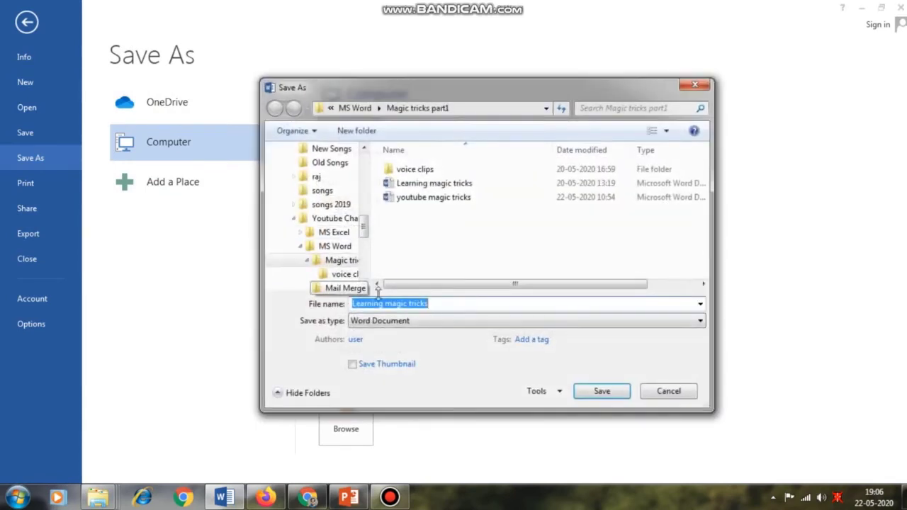
click(669, 394)
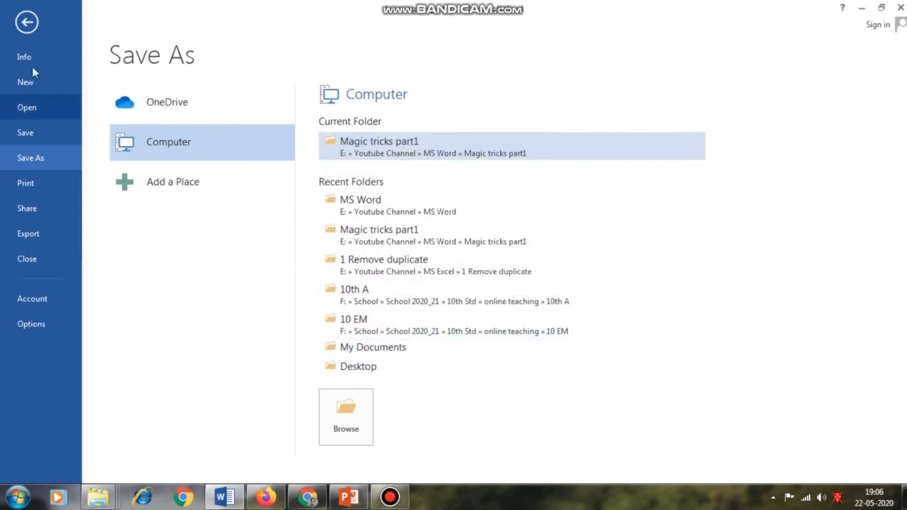
click(26, 22)
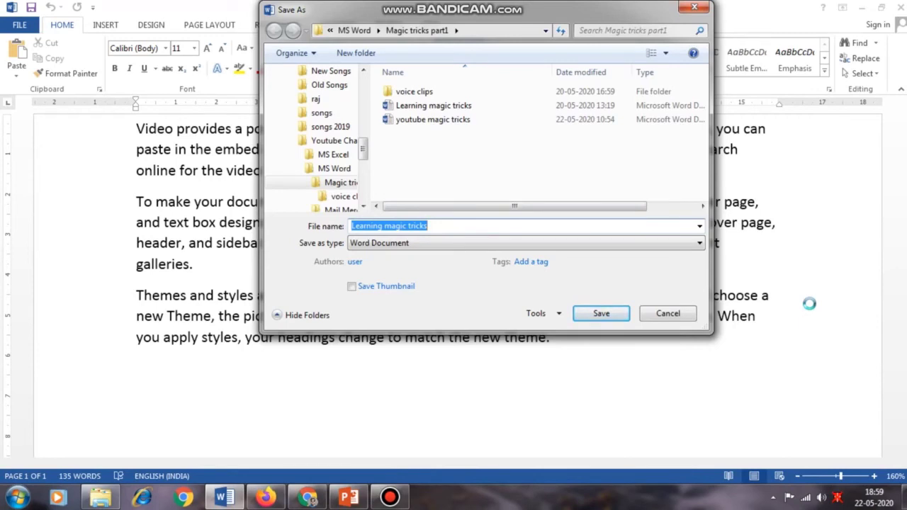
Save the document as '123' in the MS Word folder.
drag(495, 17, 495, 95)
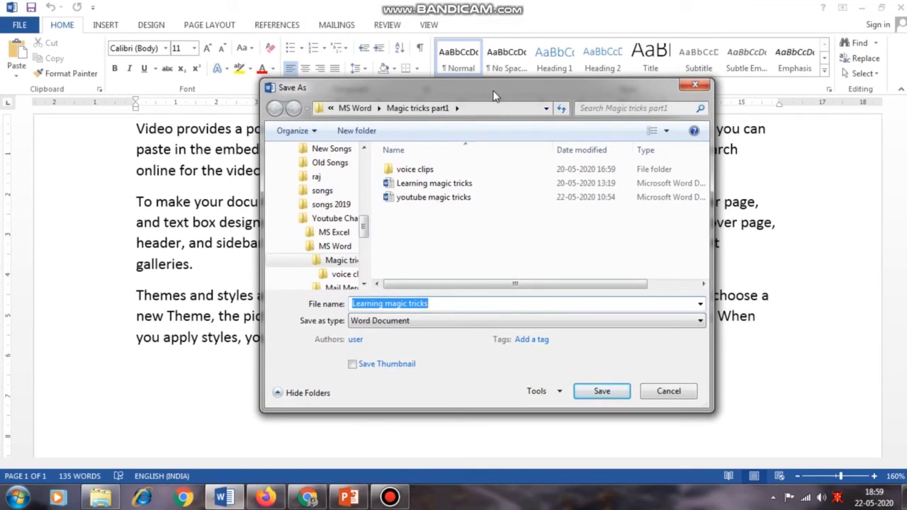
text(123)
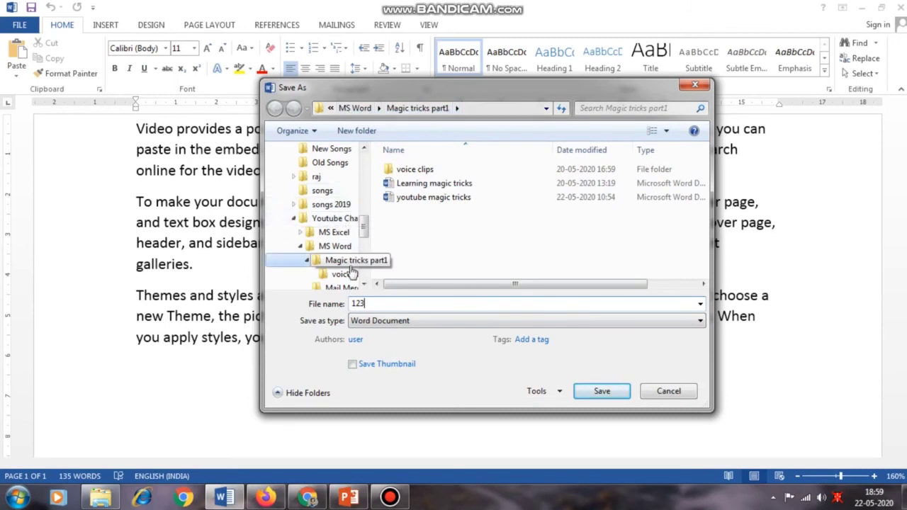
click(360, 108)
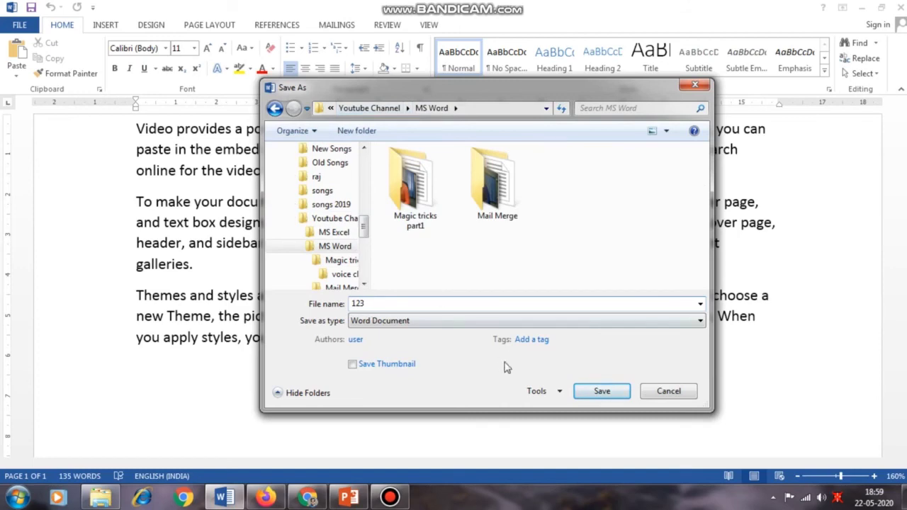
click(606, 393)
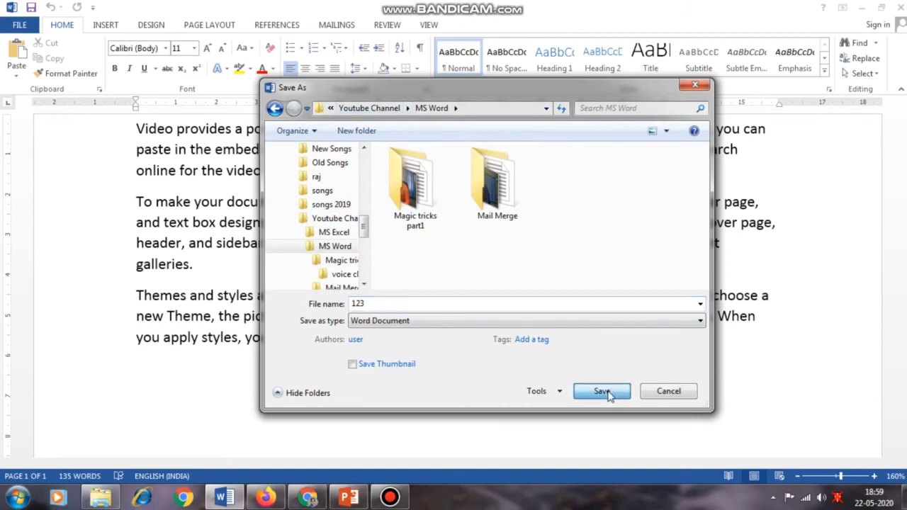